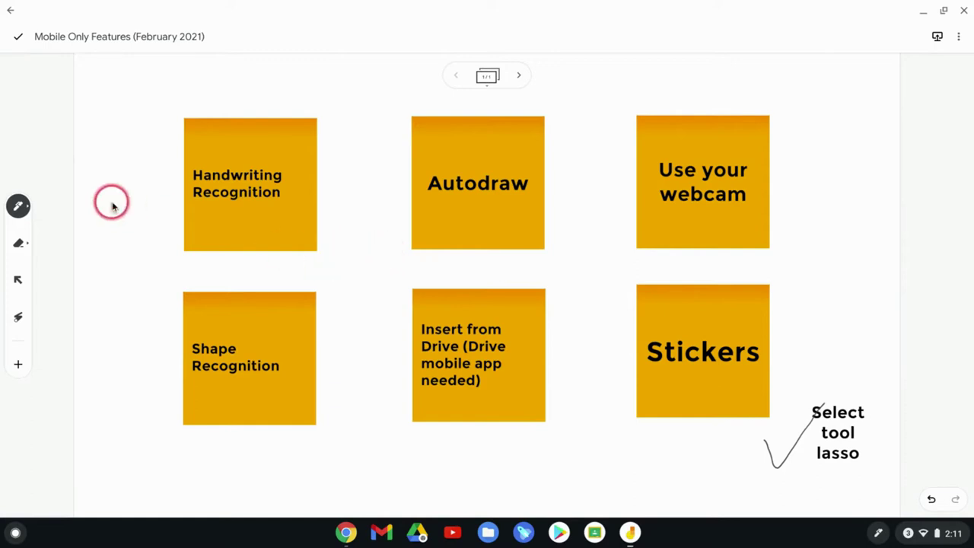
Step: Handwrite a short first name between the Handwriting Recognition and Autodraw notes using the handwriting-to-text assistive drawing tool
click(19, 206)
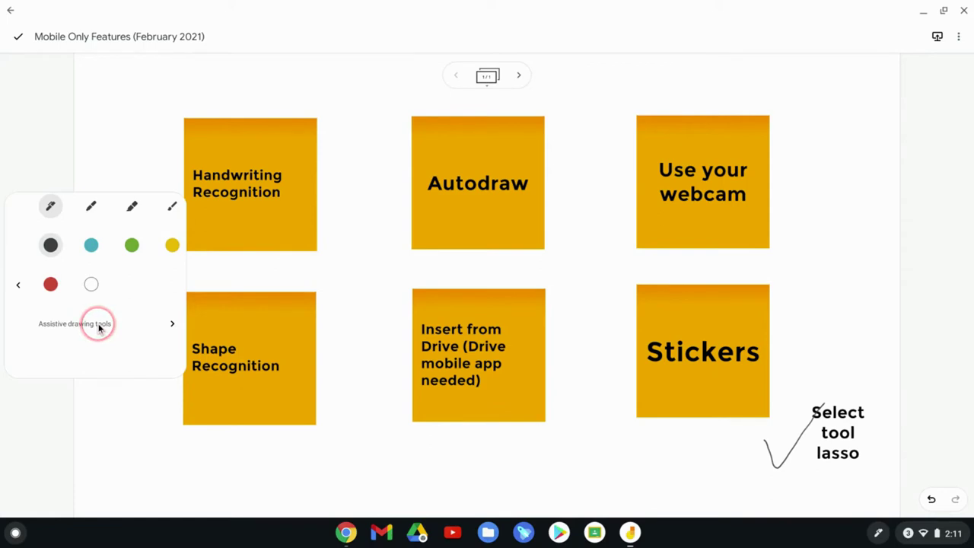
click(174, 324)
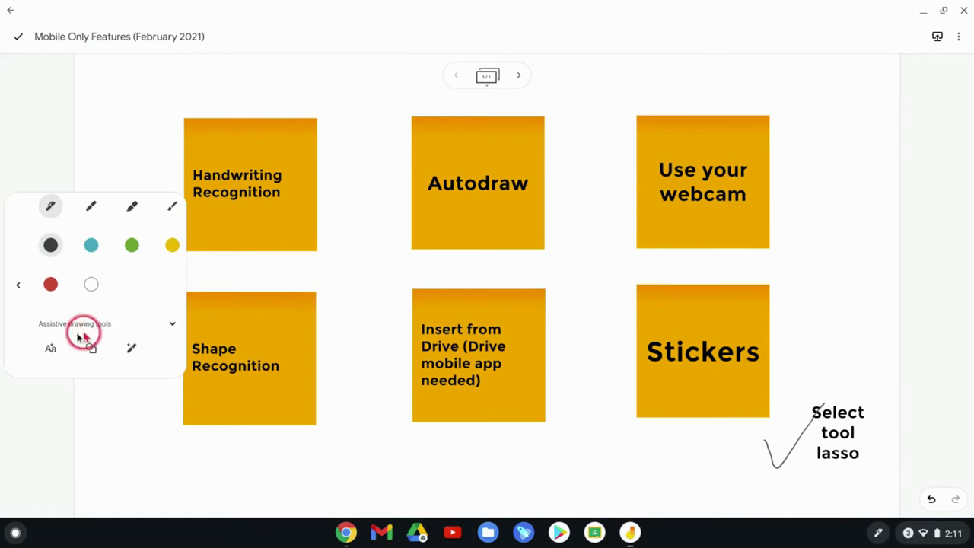
click(50, 348)
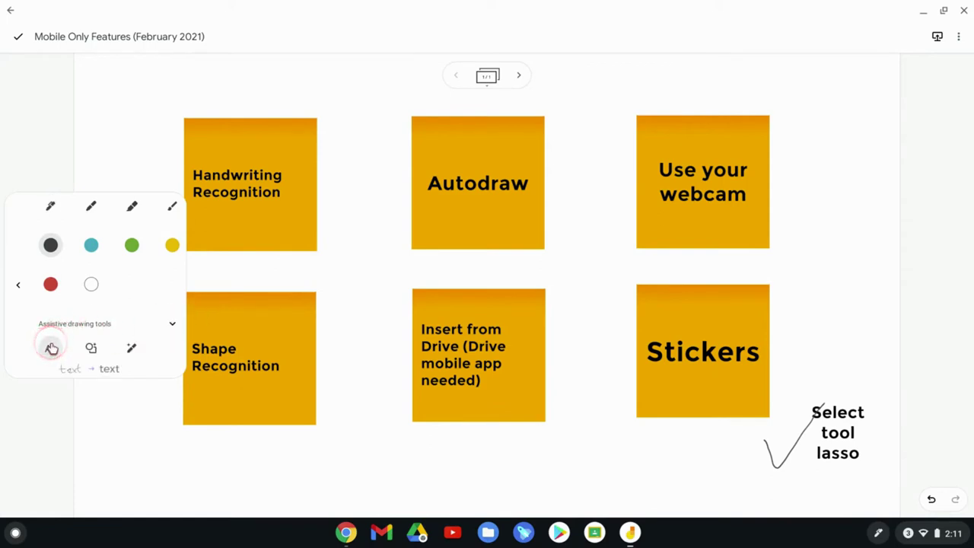
click(345, 265)
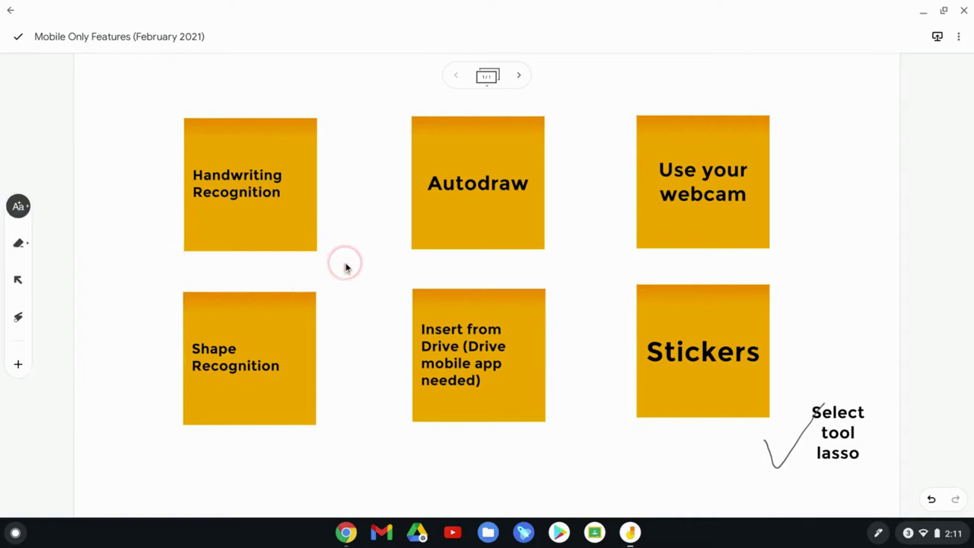
scroll(347, 267, up, 5)
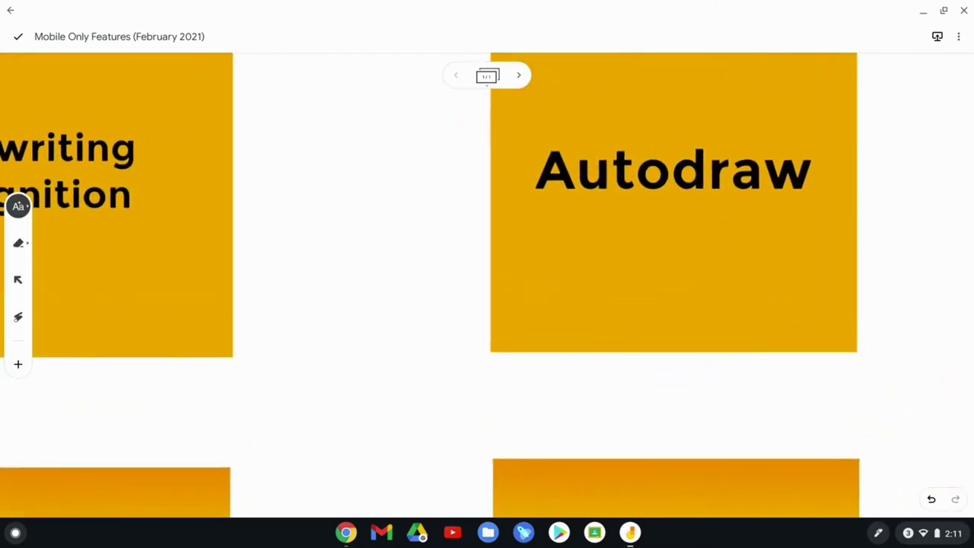
drag(280, 224, 277, 271)
drag(252, 183, 317, 172)
mouse_move(332, 211)
mouse_down()
mouse_move(345, 213)
mouse_move(332, 204)
mouse_up()
mouse_move(369, 215)
mouse_down()
mouse_move(361, 251)
mouse_move(414, 228)
mouse_move(415, 255)
mouse_up()
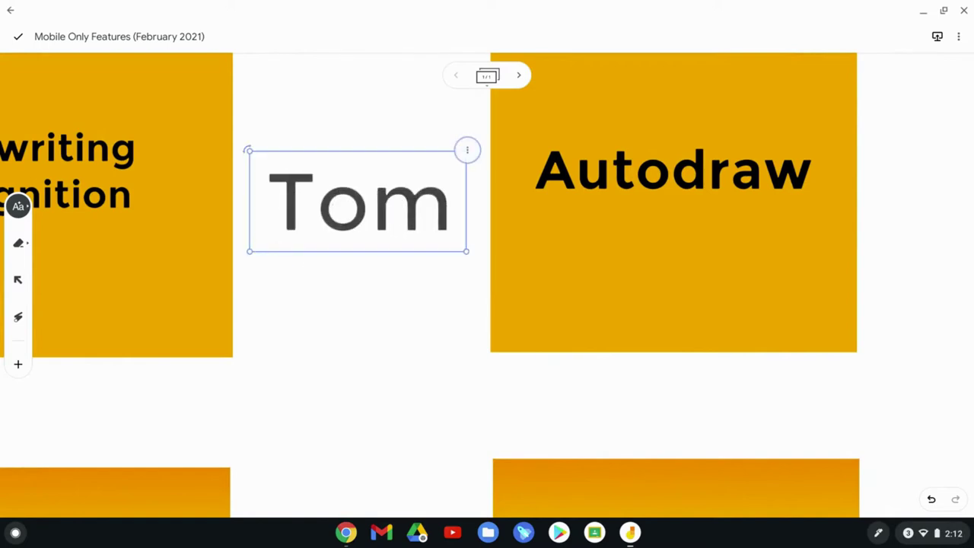
scroll(381, 290, down, 5)
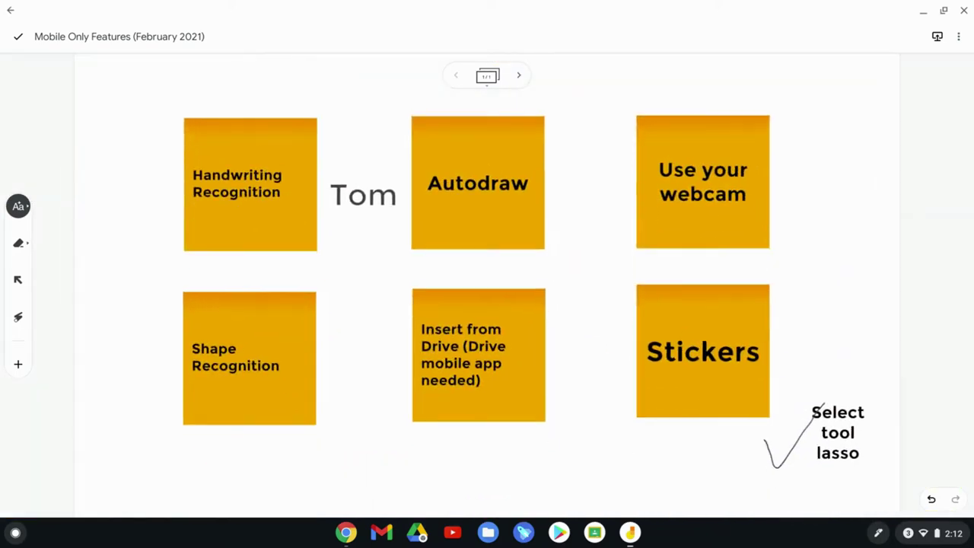
Step: Draw an ellipse and a triangle on either side of the Shape Recognition note with the shape recognition drawing tool
click(19, 206)
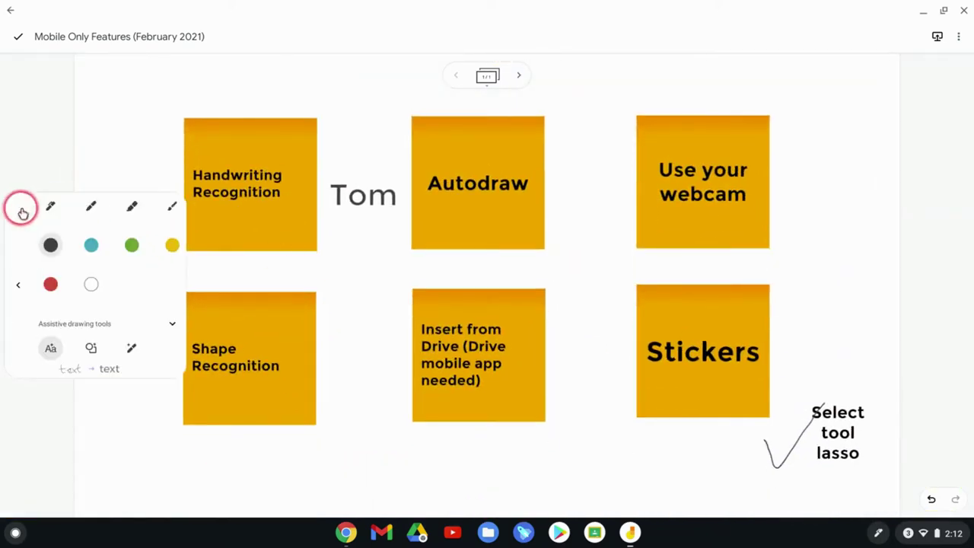
click(87, 344)
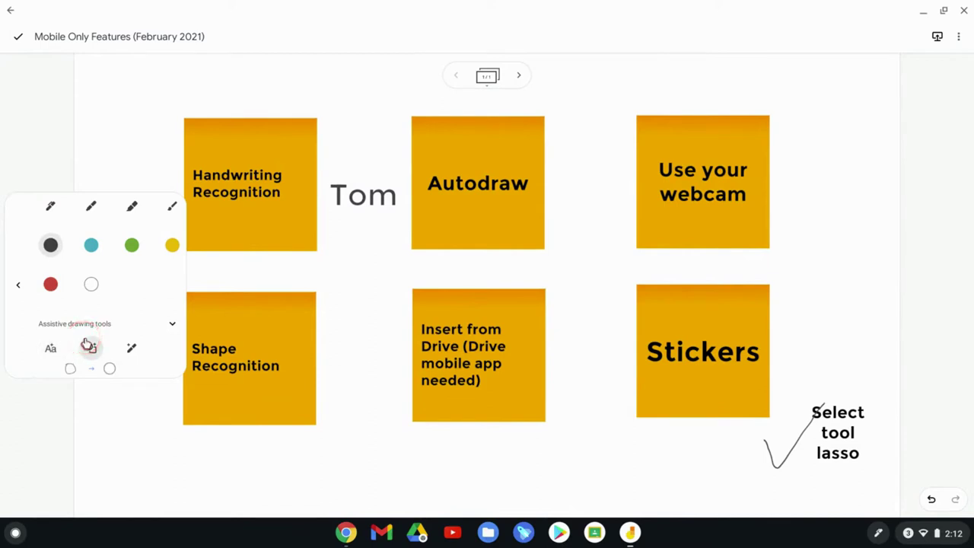
click(337, 326)
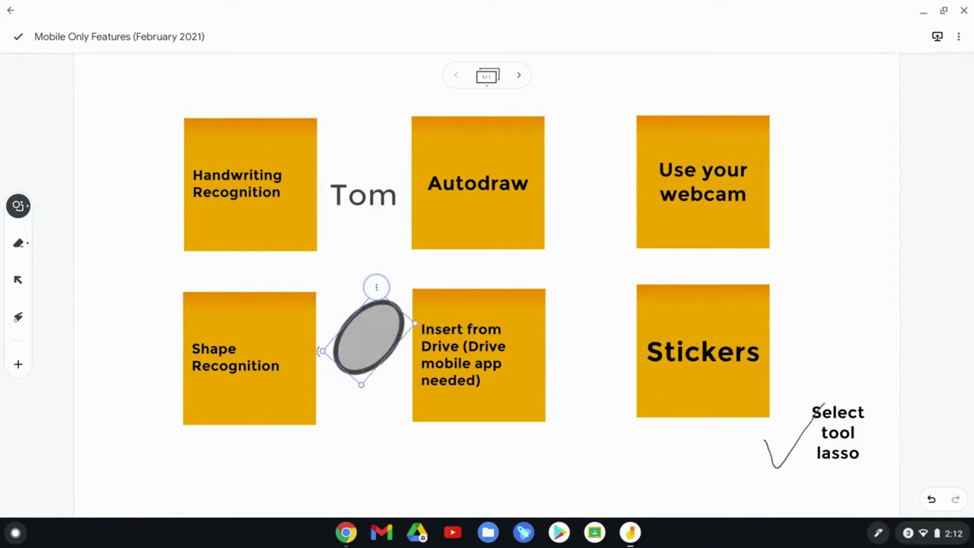
mouse_move(117, 391)
mouse_down()
mouse_move(162, 291)
mouse_move(139, 387)
mouse_move(119, 391)
mouse_up()
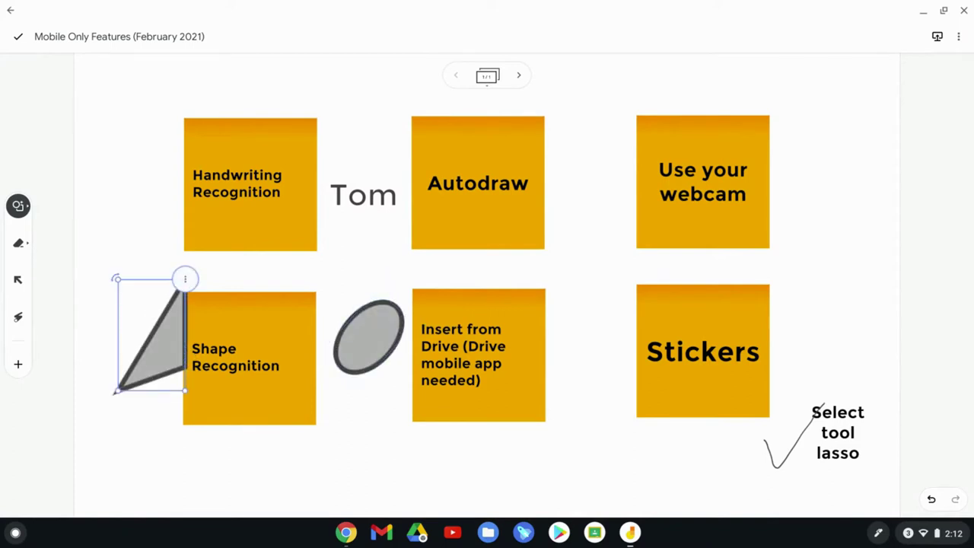
Step: Sketch a round face with two eye shapes between the Autodraw and webcam notes using the Autodraw tool
click(18, 206)
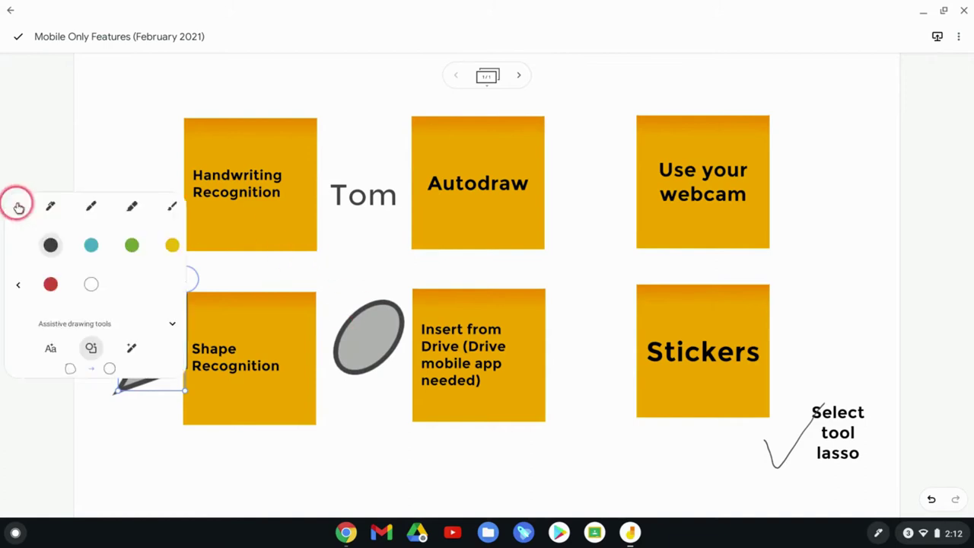
click(131, 350)
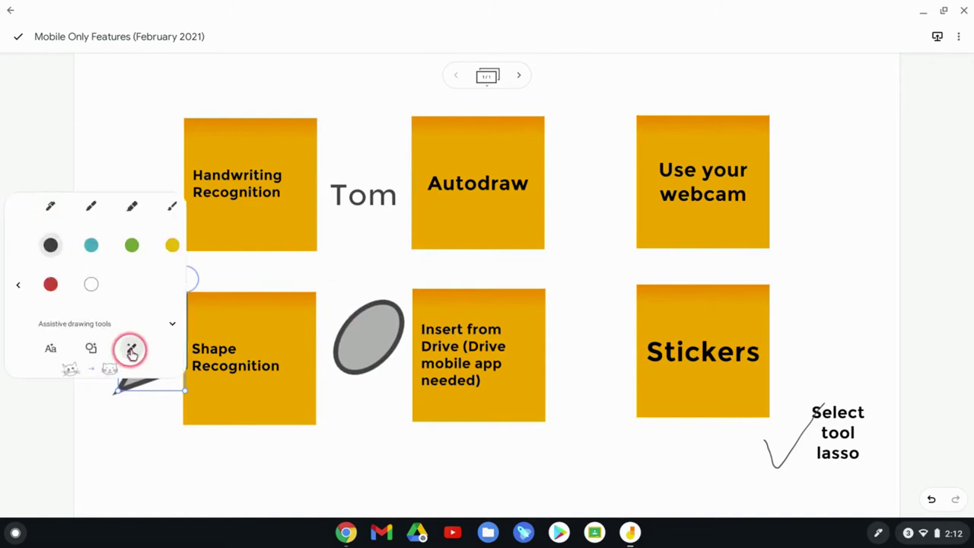
click(548, 220)
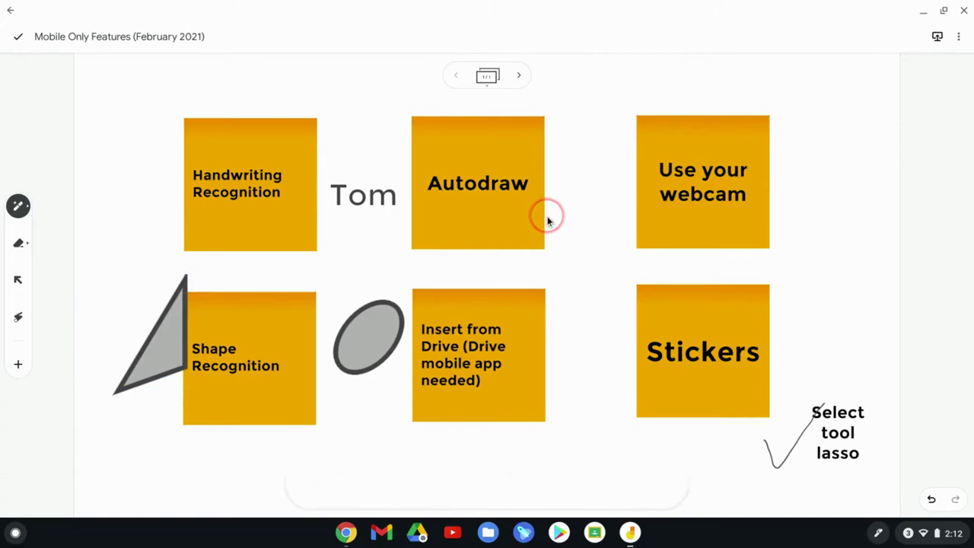
scroll(599, 178, up, 5)
click(553, 252)
mouse_move(554, 117)
mouse_down()
mouse_move(595, 112)
mouse_move(589, 269)
mouse_move(563, 109)
mouse_up()
drag(531, 149, 550, 140)
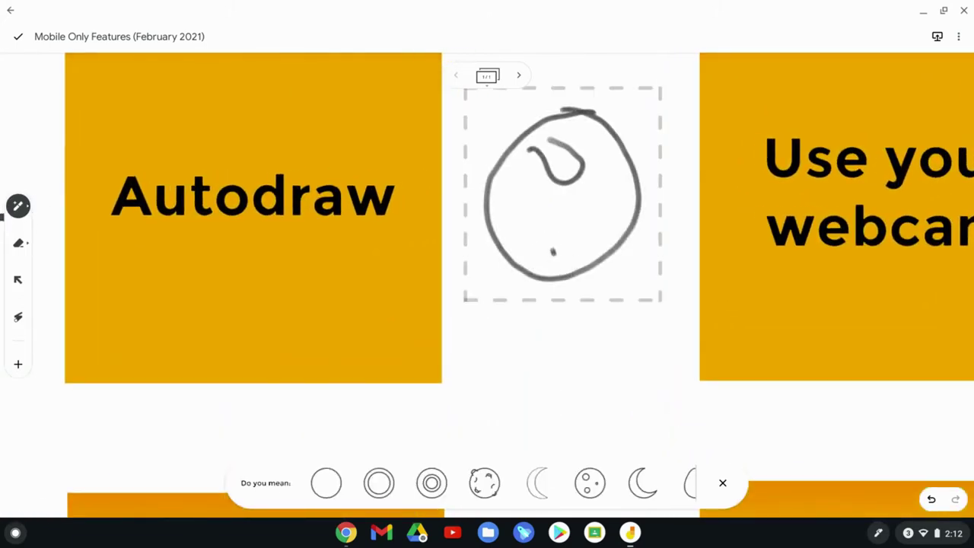
mouse_move(560, 203)
mouse_down()
mouse_move(576, 230)
mouse_move(579, 200)
mouse_up()
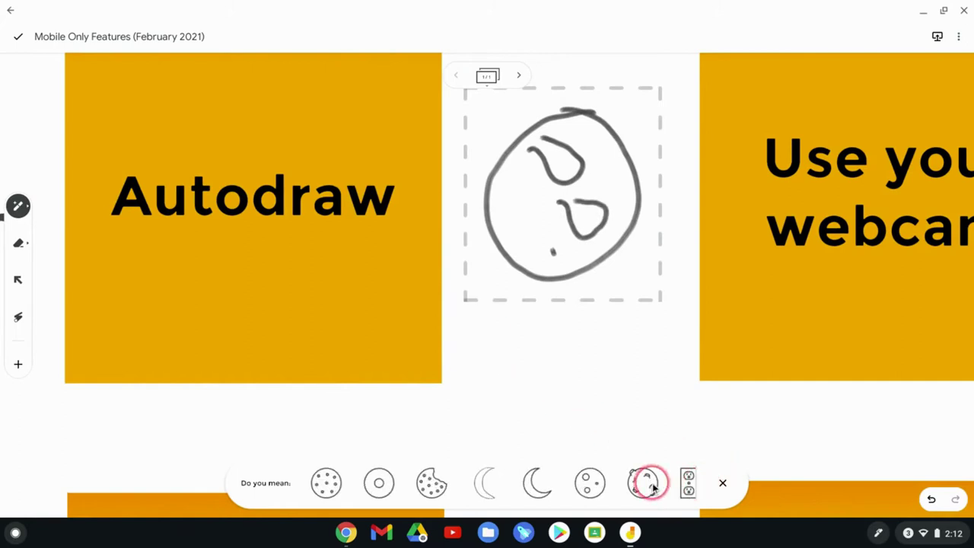
Step: Browse the Autodraw suggestions, and add a nose stroke and a wide curved mouth to the face sketch
scroll(653, 488, right, 3)
scroll(499, 483, right, 3)
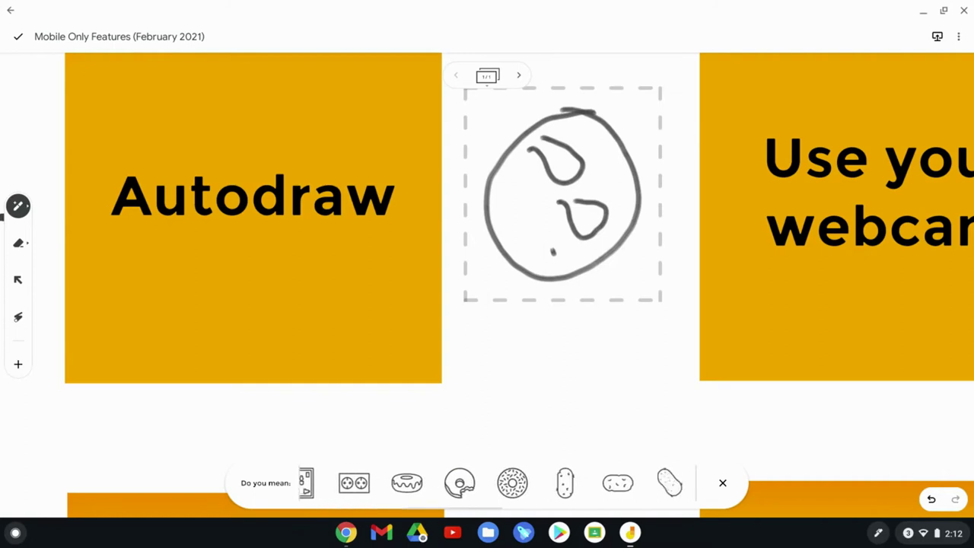
scroll(498, 483, right, 3)
scroll(498, 484, right, 3)
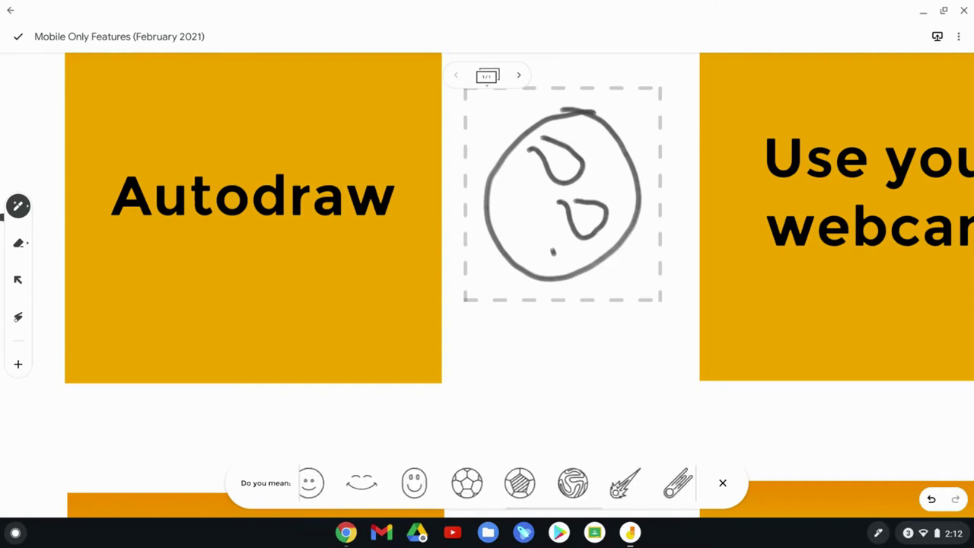
scroll(498, 483, right, 4)
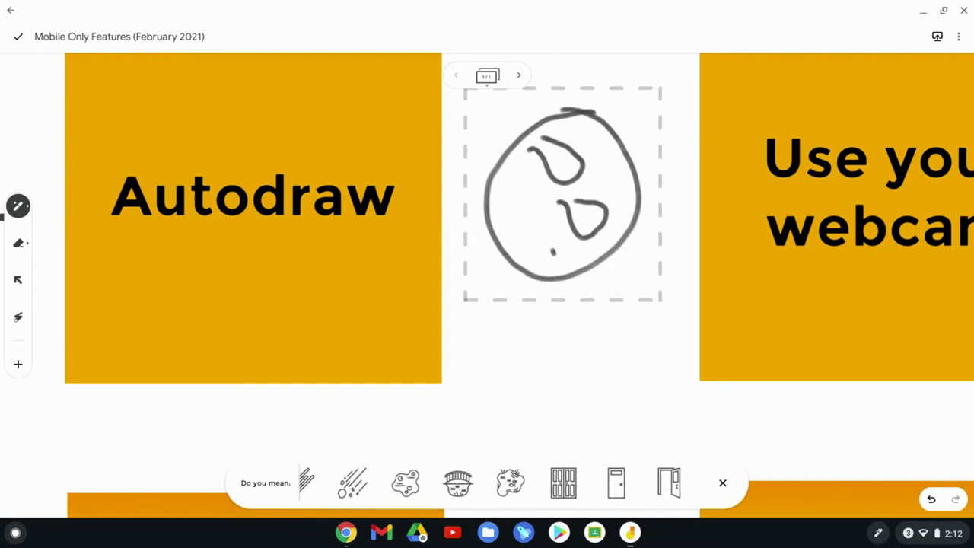
drag(577, 185, 578, 180)
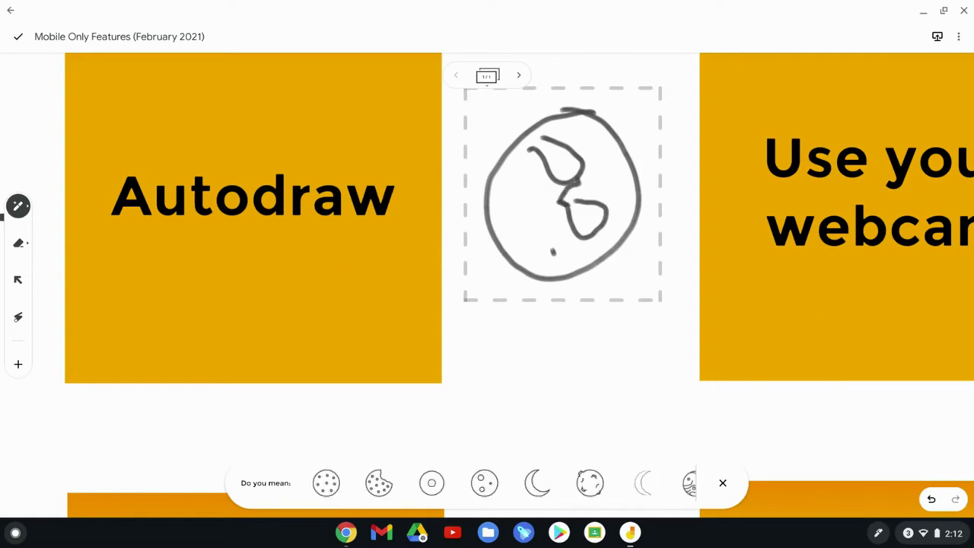
drag(501, 197, 631, 189)
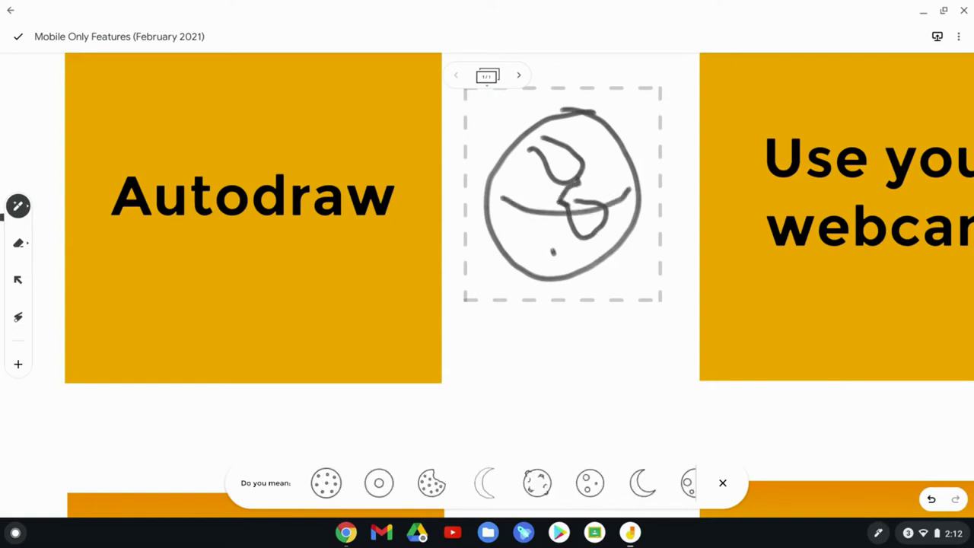
Step: Replace the face sketch with the suggested Autodraw picture of a pond containing fish and grass
scroll(499, 483, right, 3)
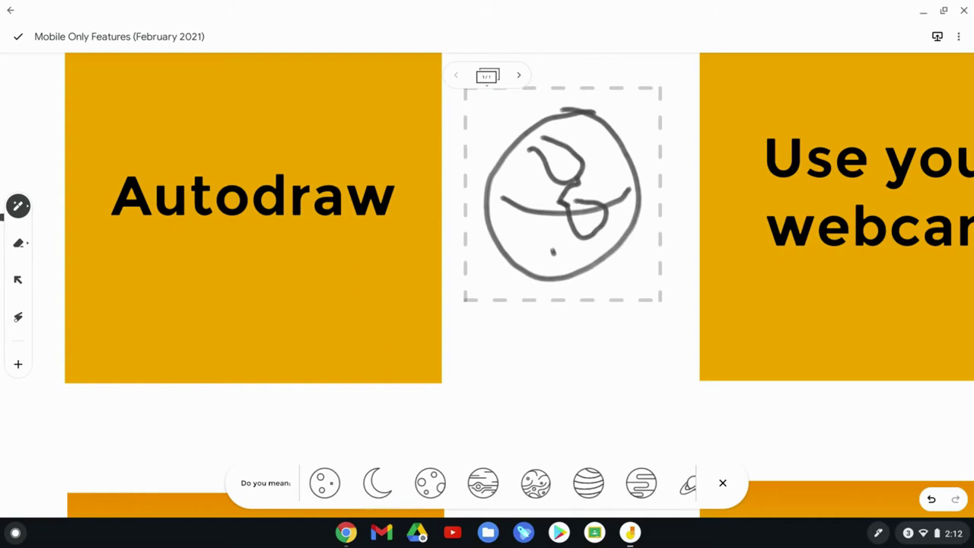
scroll(498, 483, right, 2)
scroll(498, 483, right, 3)
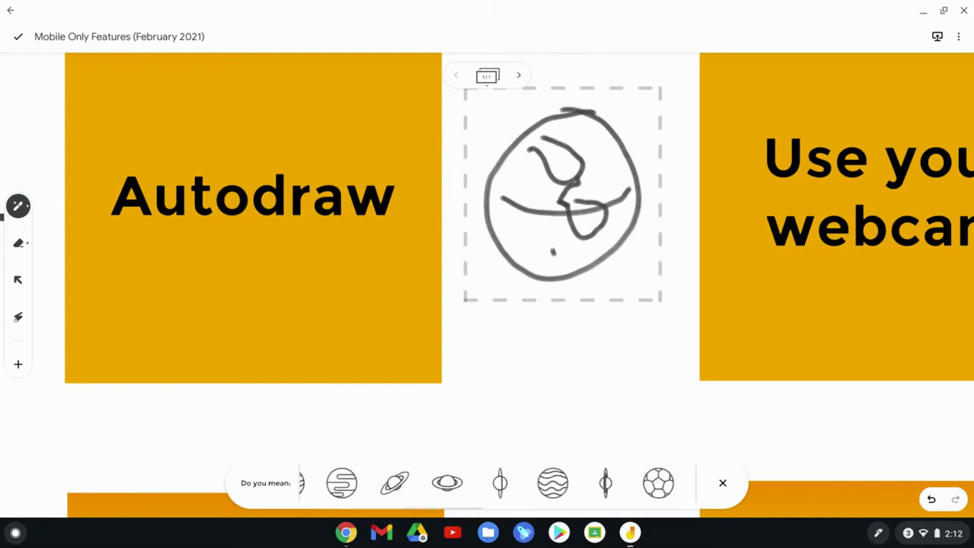
scroll(498, 484, right, 5)
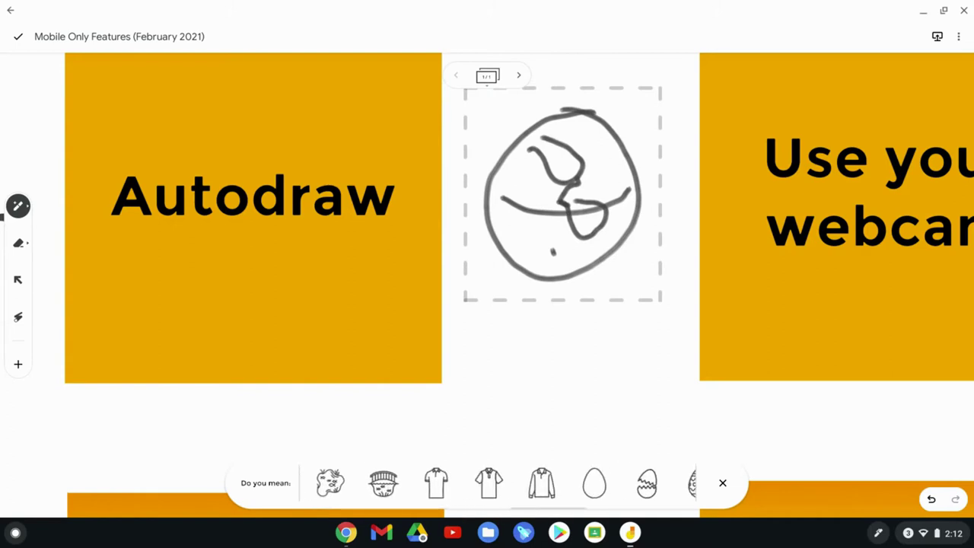
scroll(499, 483, left, 1)
scroll(498, 484, left, 1)
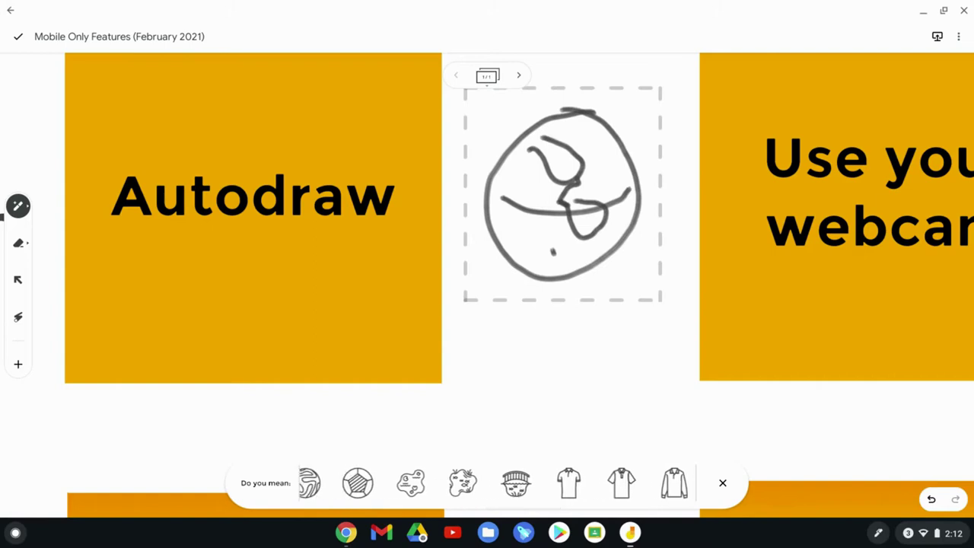
click(463, 483)
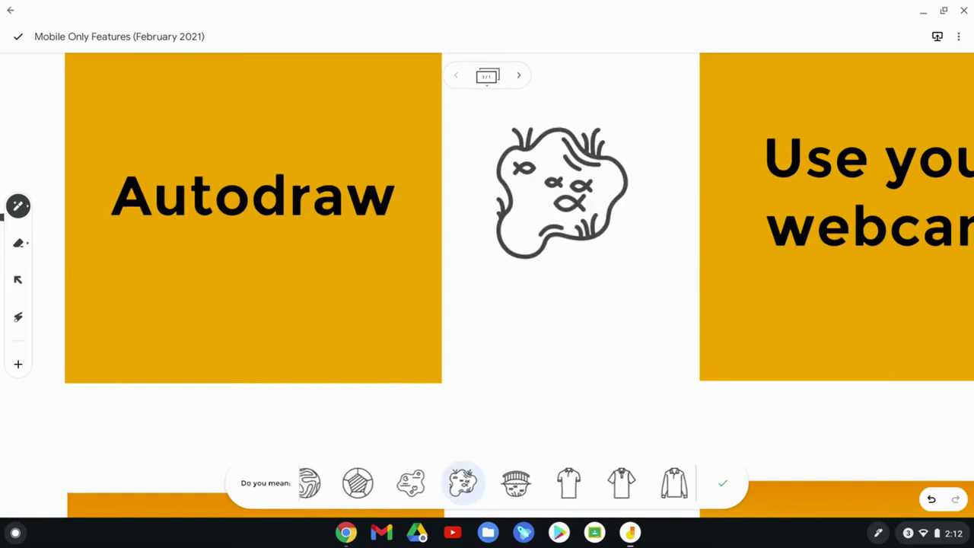
scroll(487, 285, down, 5)
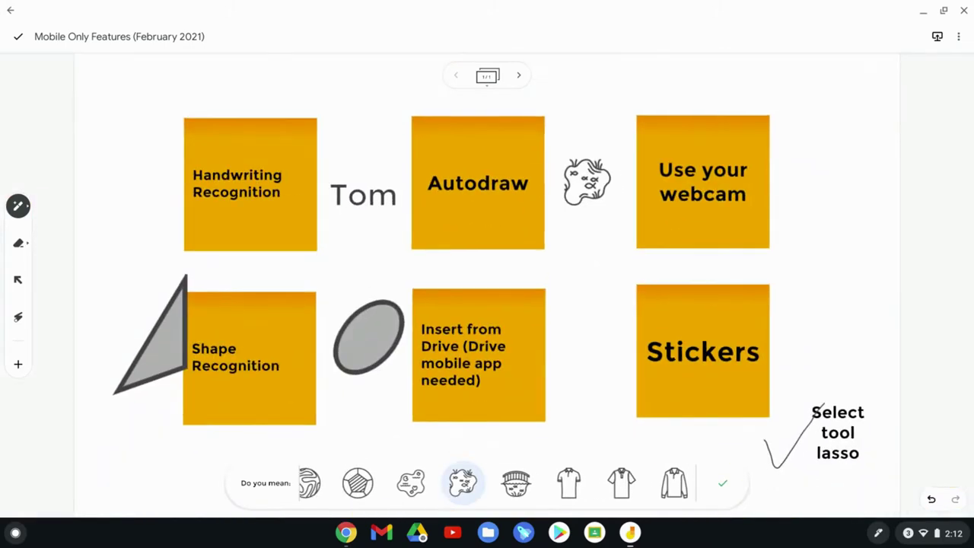
click(25, 363)
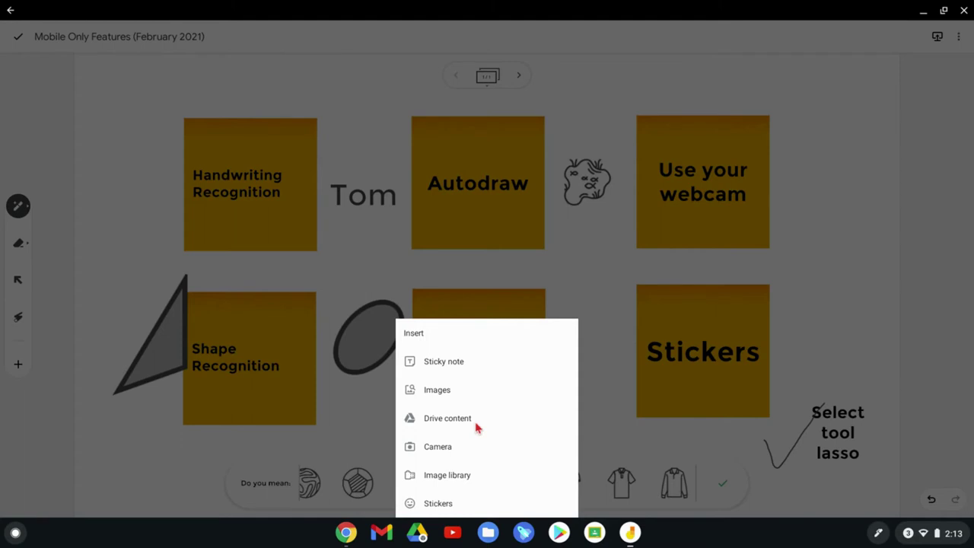
click(481, 422)
click(592, 327)
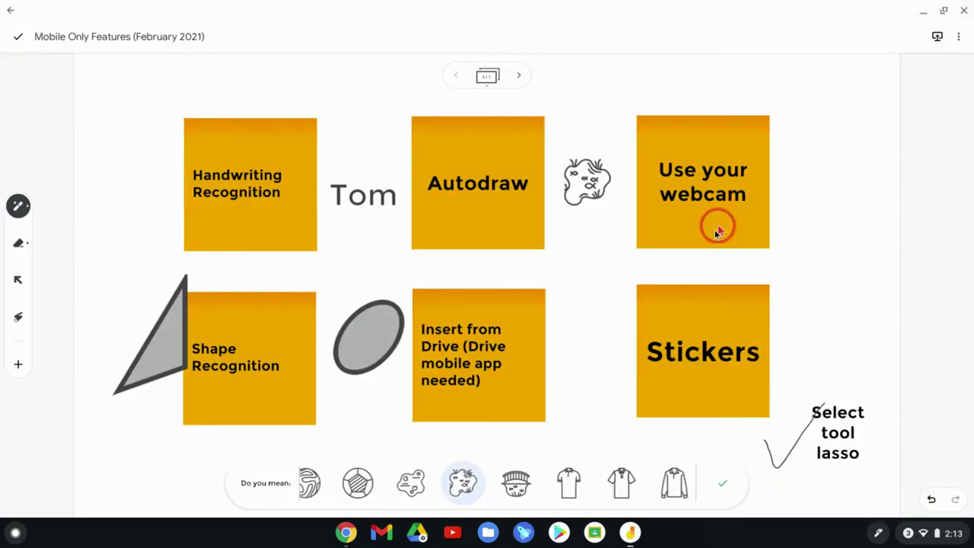
Step: Accept the Autodraw pond picture, and capture a webcam photo to insert into the frame
click(723, 485)
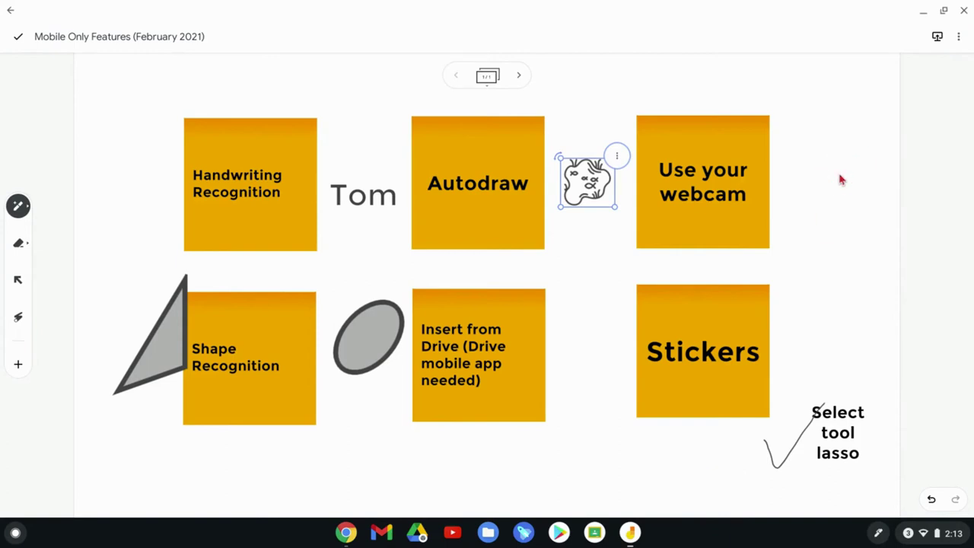
click(19, 366)
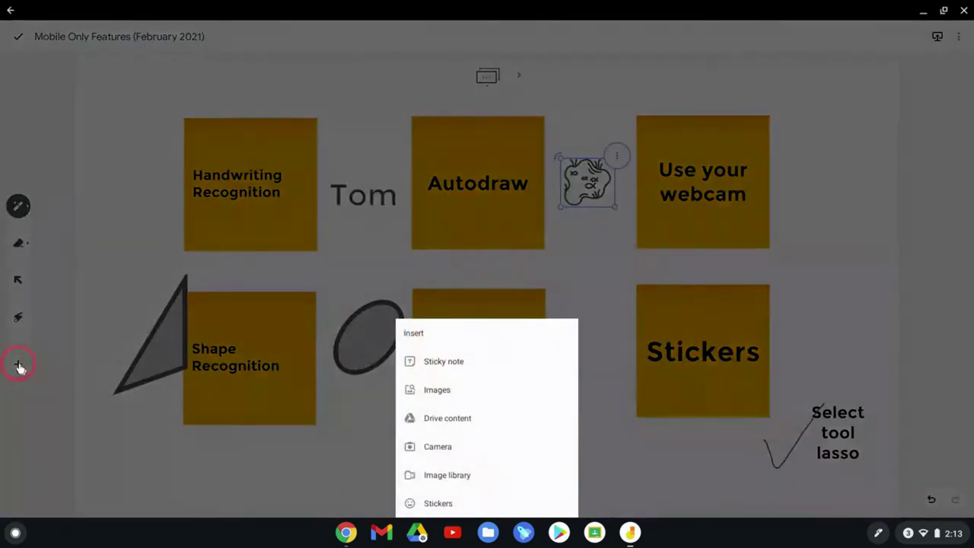
click(448, 449)
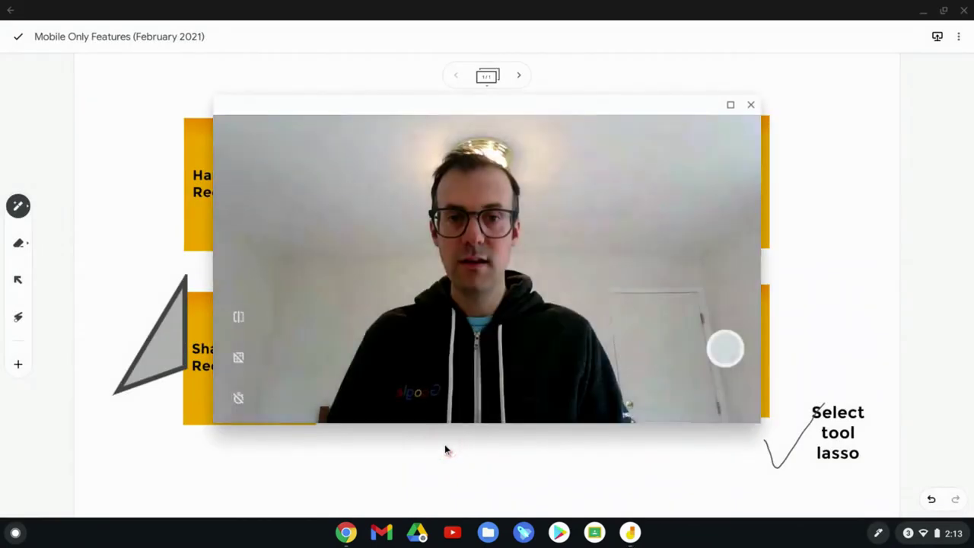
click(719, 349)
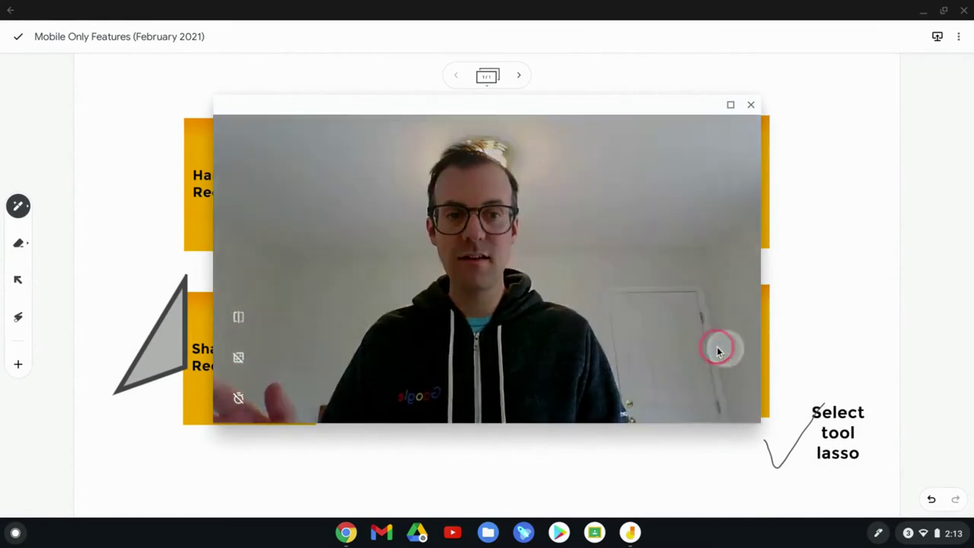
click(722, 350)
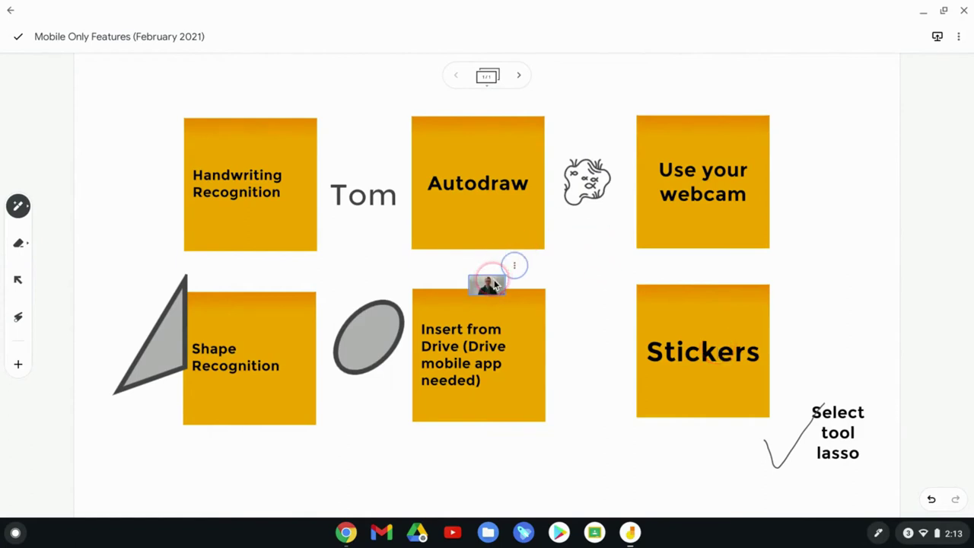
scroll(546, 279, up, 5)
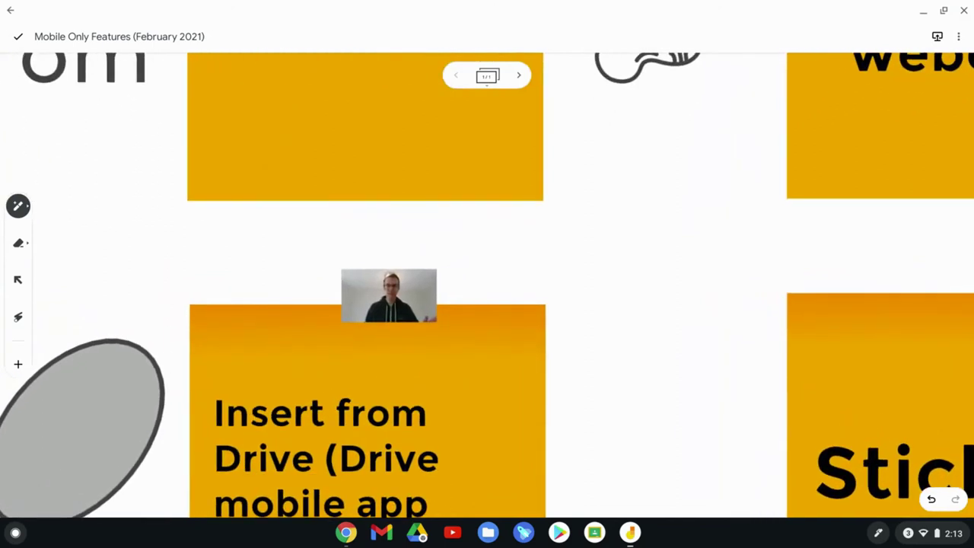
Step: Enlarge the webcam photo and tilt it slightly so it overlaps the Autodraw and Insert from Drive notes
drag(389, 296, 519, 265)
scroll(519, 265, up, 5)
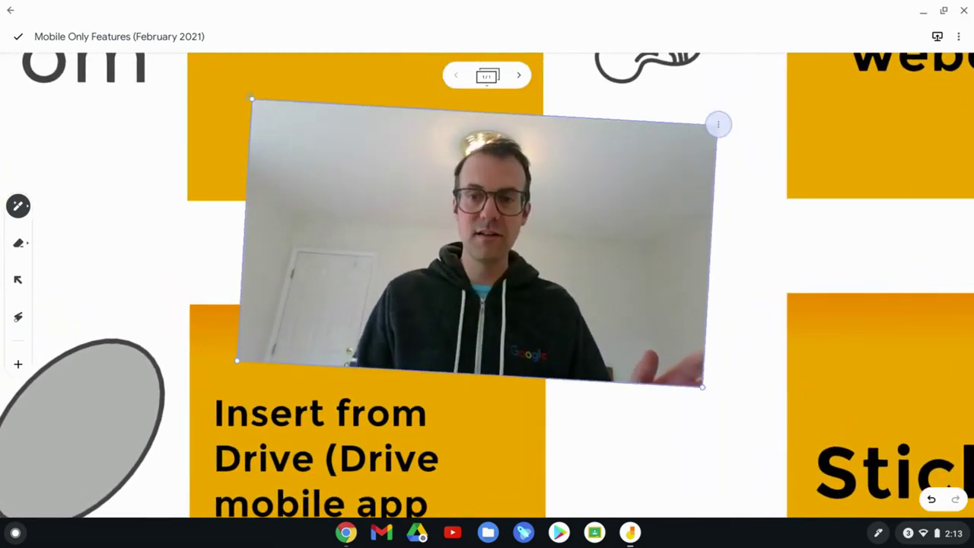
scroll(518, 335, down, 5)
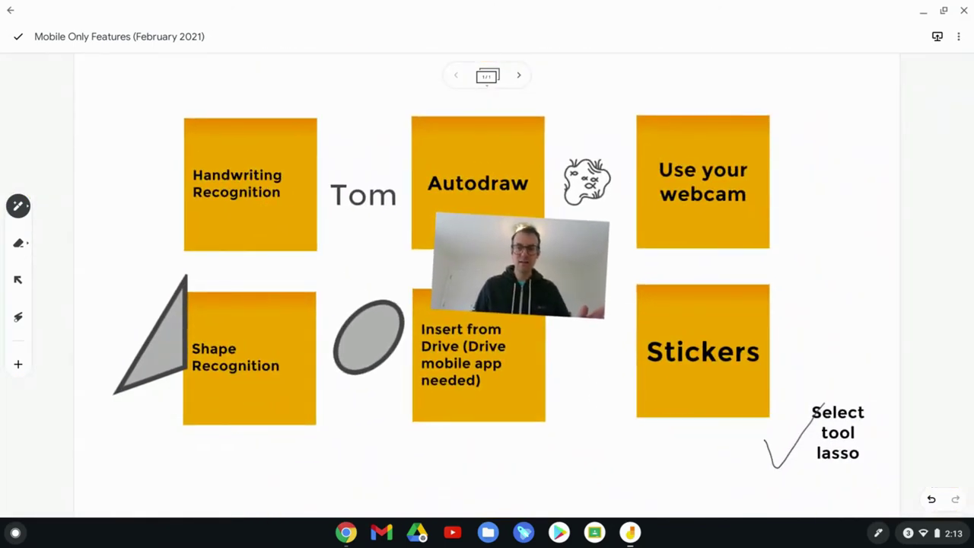
Step: Insert the green check mark sticker and enlarge it to fill the gap between the Insert from Drive and Stickers notes
click(19, 364)
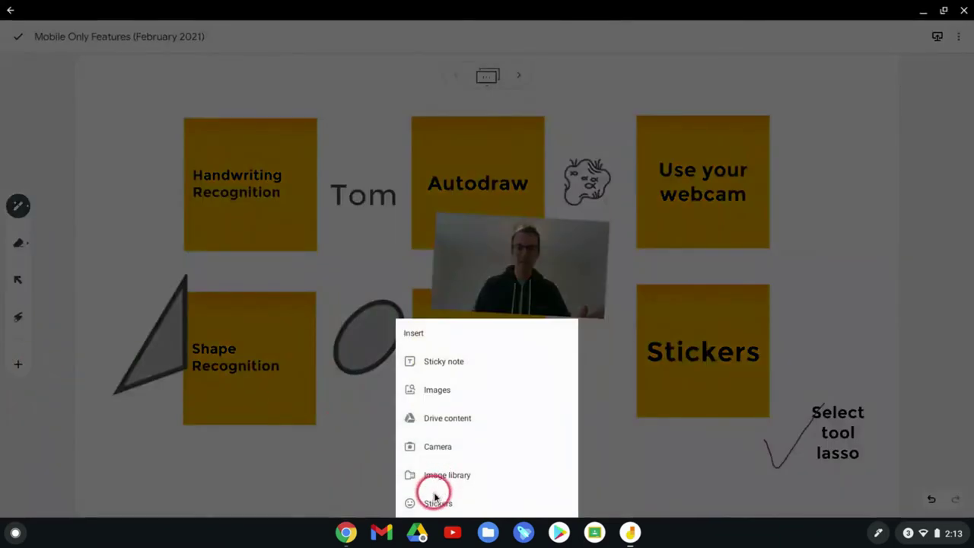
click(431, 500)
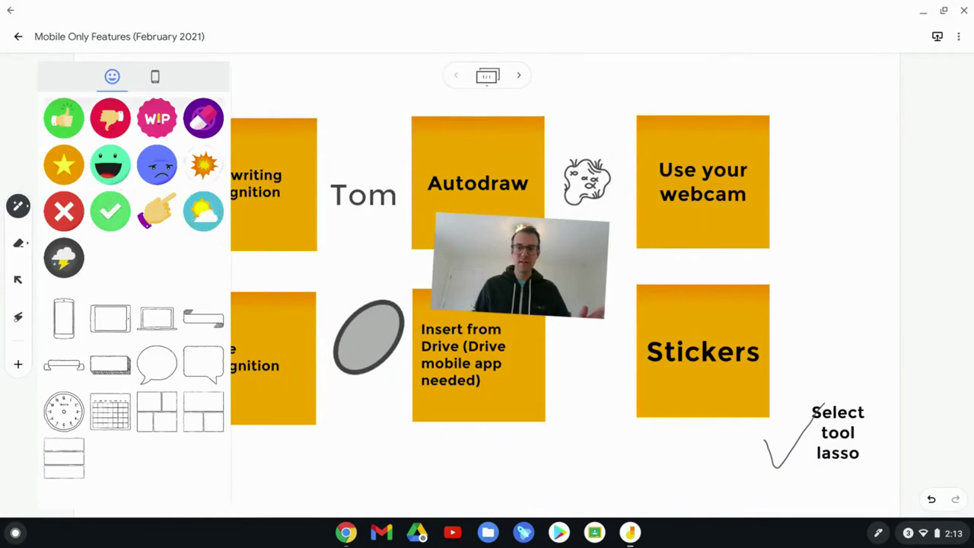
mouse_move(113, 196)
mouse_down()
mouse_move(110, 212)
mouse_move(607, 396)
mouse_move(583, 424)
mouse_move(585, 445)
mouse_up()
scroll(586, 381, up, 8)
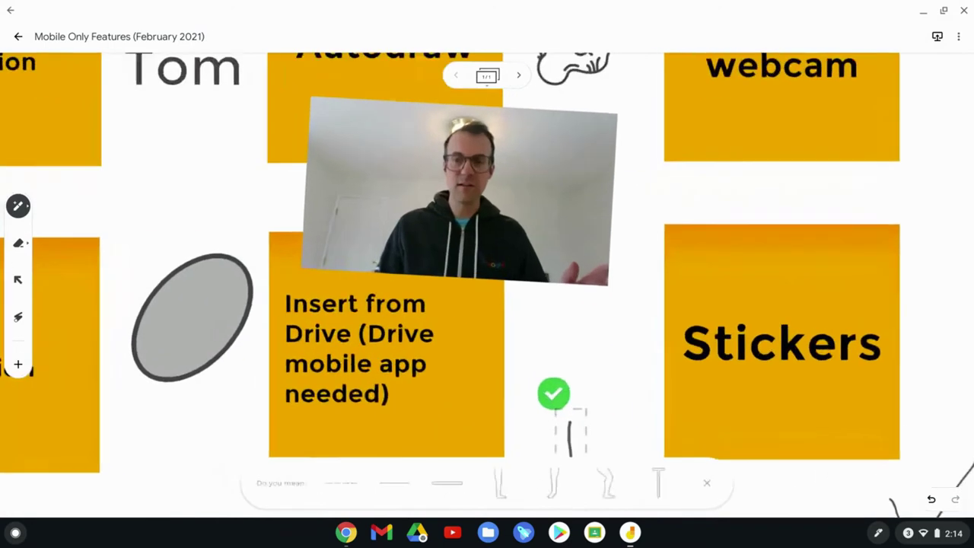
click(537, 383)
drag(571, 348, 696, 170)
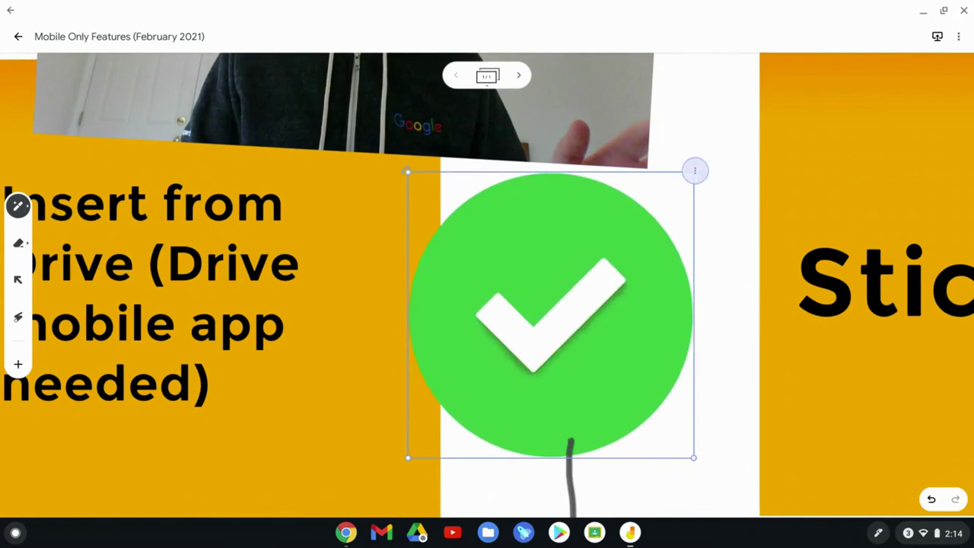
scroll(592, 381, down, 8)
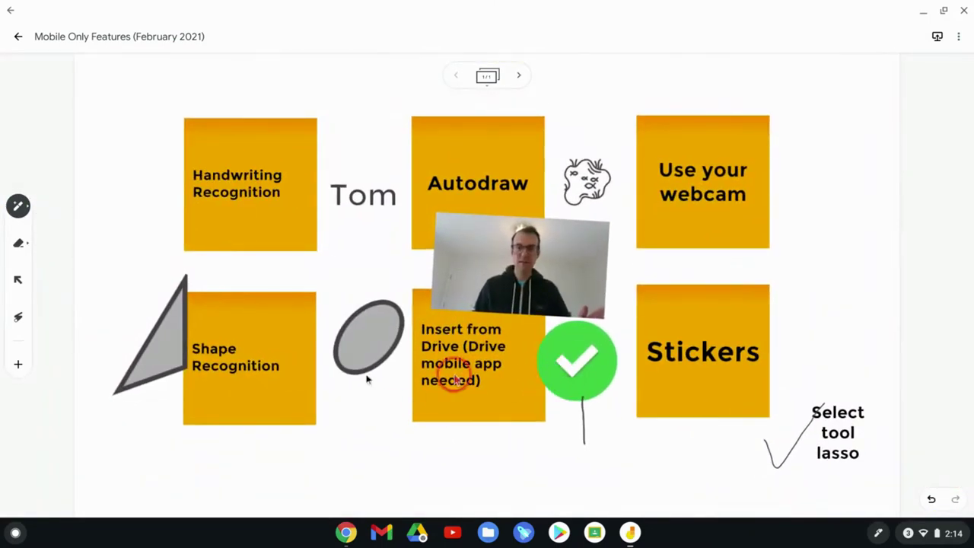
Step: Lasso all six sticky notes with the items between them, and shrink the group into the frame's upper-right area
click(18, 279)
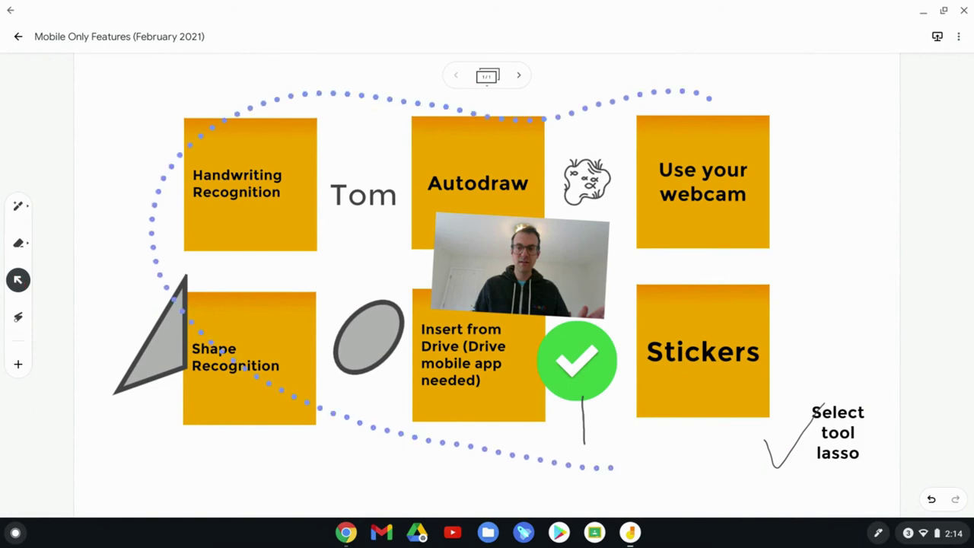
drag(821, 172, 701, 93)
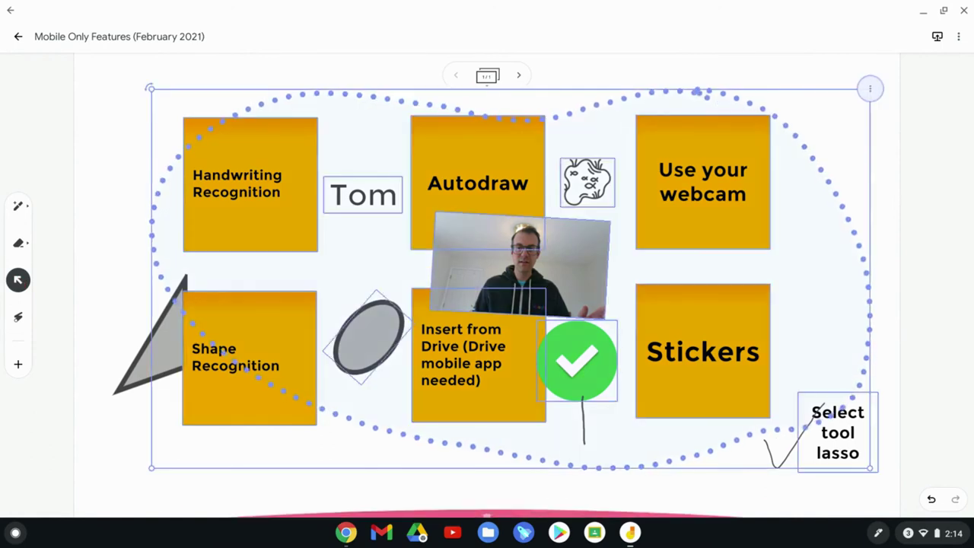
mouse_move(869, 89)
mouse_down()
mouse_move(750, 180)
mouse_move(875, 96)
mouse_move(889, 63)
mouse_move(943, 5)
mouse_move(818, 158)
mouse_move(837, 133)
mouse_up()
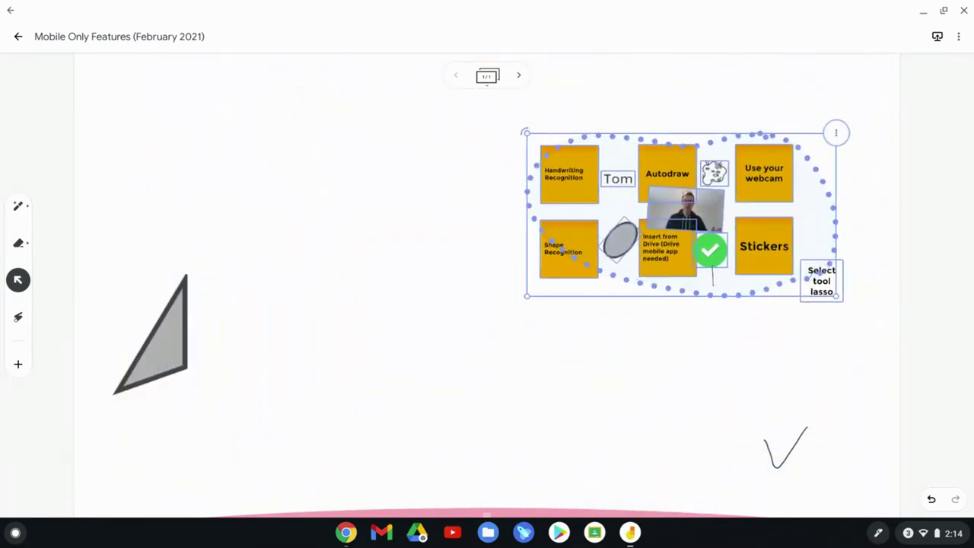
Step: Lasso the short stroke of the hand-drawn check mark, then move and enlarge it in the empty area beside the triangle
click(729, 379)
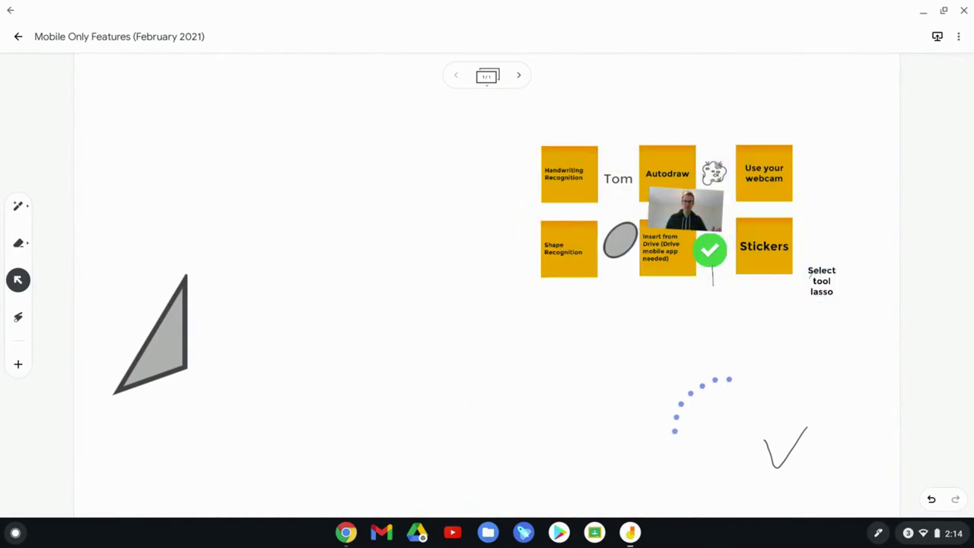
drag(729, 372, 716, 370)
mouse_move(731, 417)
mouse_down()
mouse_move(378, 306)
mouse_move(319, 271)
mouse_move(332, 269)
mouse_up()
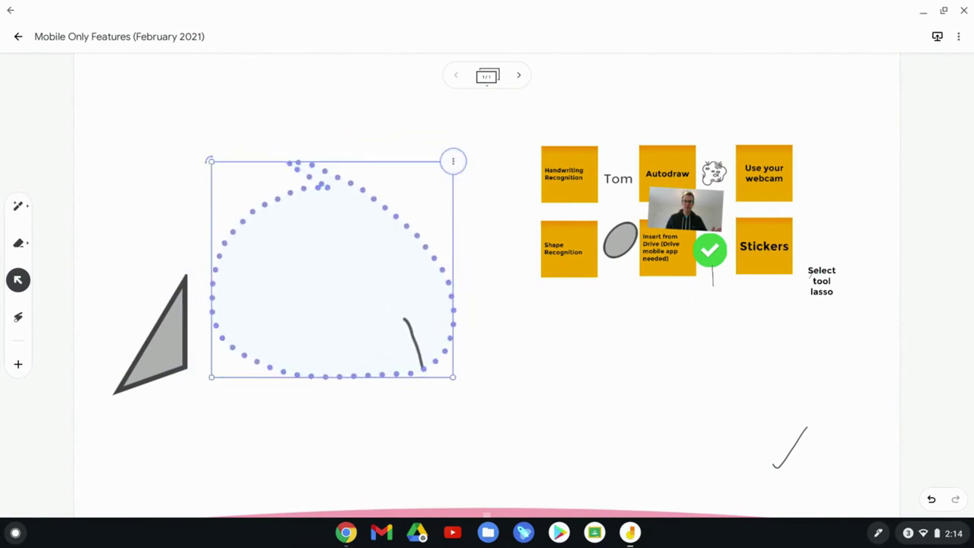
Step: Nudge the pond picture toward the webcam note, and move the Insert from Drive note down and to the left
drag(717, 172, 727, 162)
drag(667, 249, 663, 257)
drag(727, 161, 739, 150)
drag(663, 257, 654, 278)
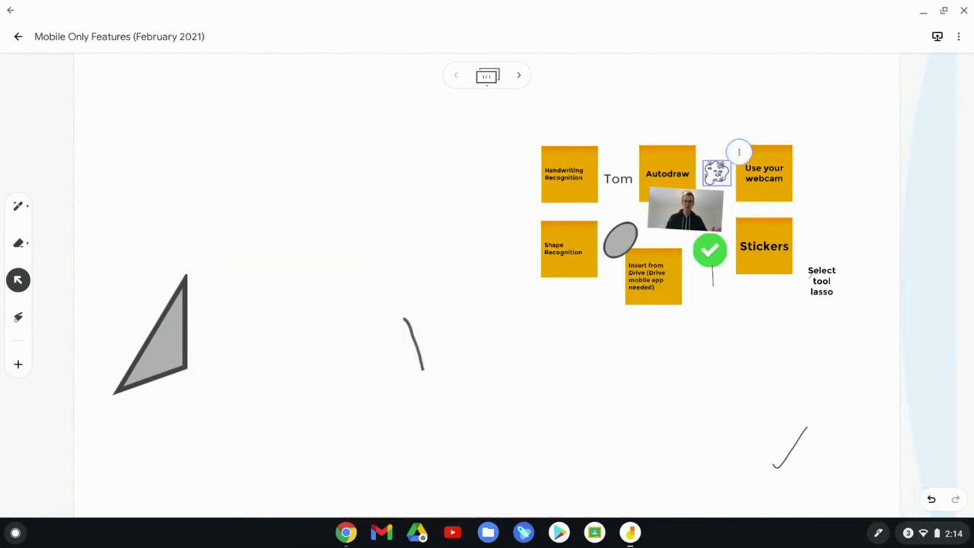
Step: Lasso the shrunken group of notes and pictures again, and enlarge it to fill most of the frame
mouse_move(580, 103)
mouse_down()
mouse_move(587, 325)
mouse_move(729, 138)
mouse_move(601, 123)
mouse_up()
mouse_move(647, 229)
mouse_down()
mouse_move(459, 270)
mouse_move(506, 278)
mouse_up()
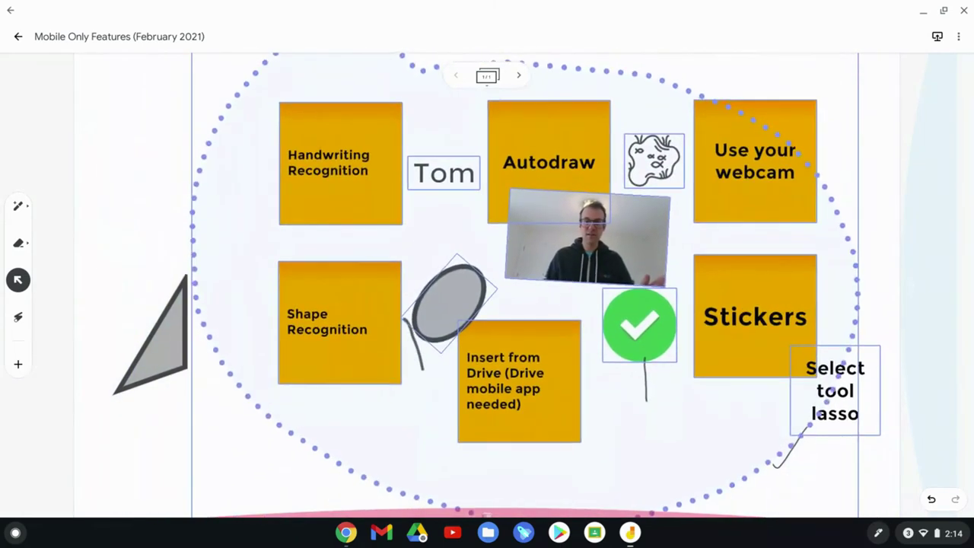